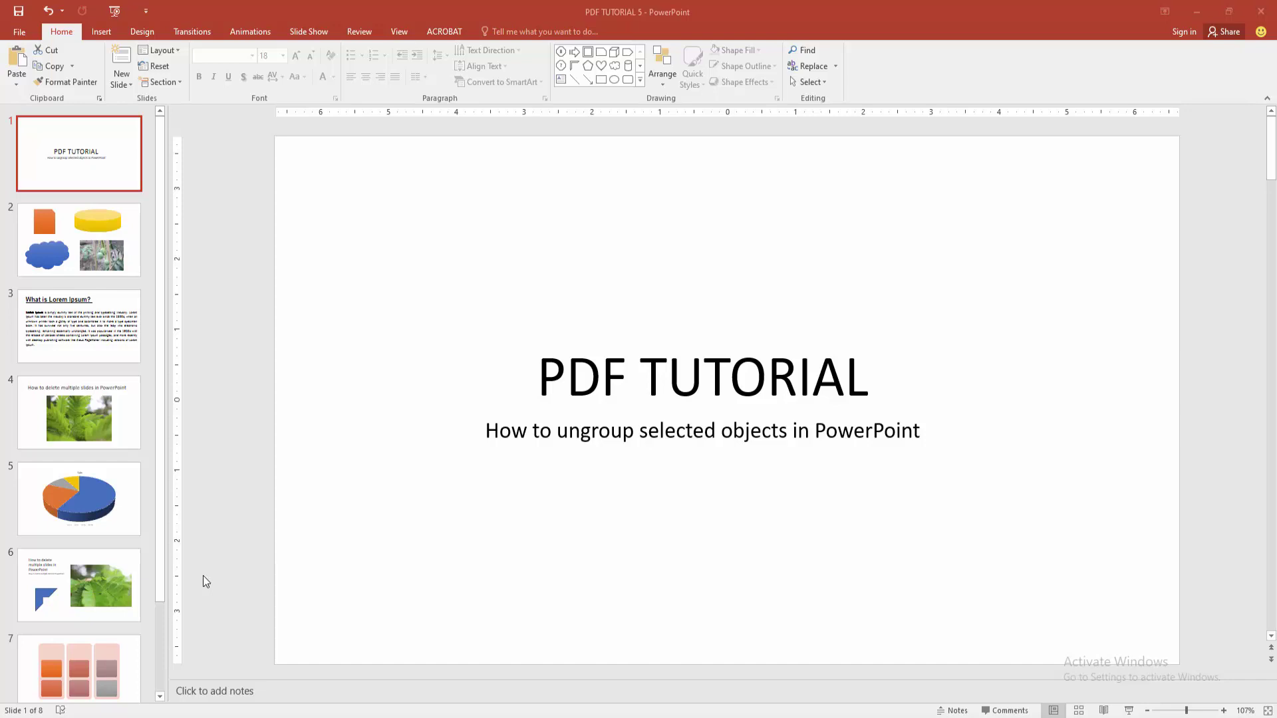
# Go to slide 2 and select the grouped shapes and mango picture, nudging them slightly.
pyautogui.click(106, 265)
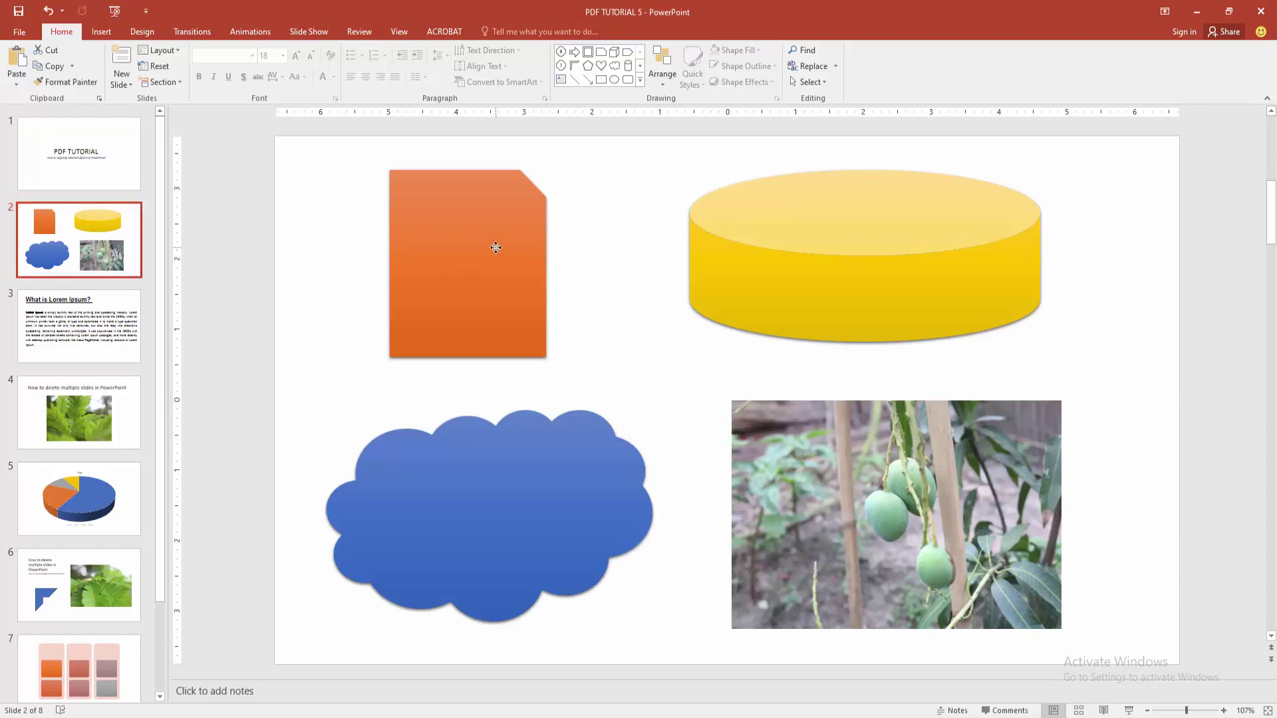
pyautogui.hotkey('ctrl', 'a')
pyautogui.moveTo(761, 270)
pyautogui.mouseDown()
pyautogui.moveTo(724, 283)
pyautogui.moveTo(777, 250)
pyautogui.mouseUp()
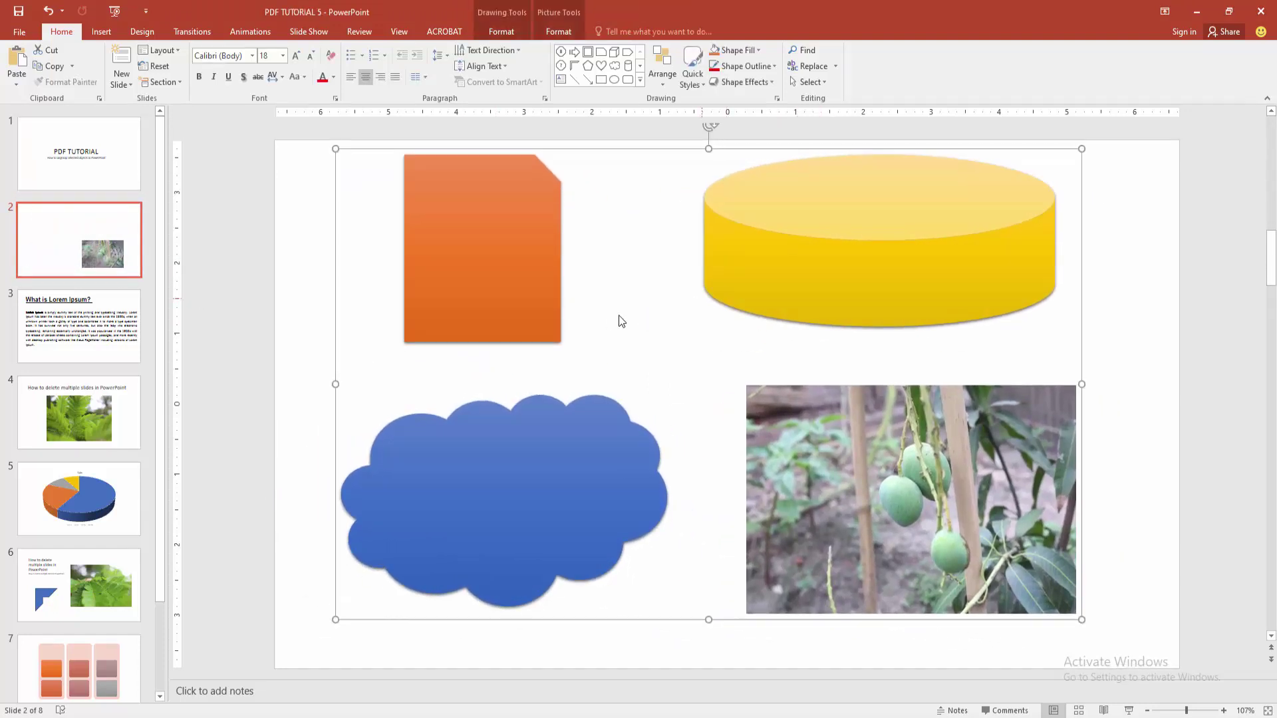
pyautogui.hotkey('ctrl', 'a')
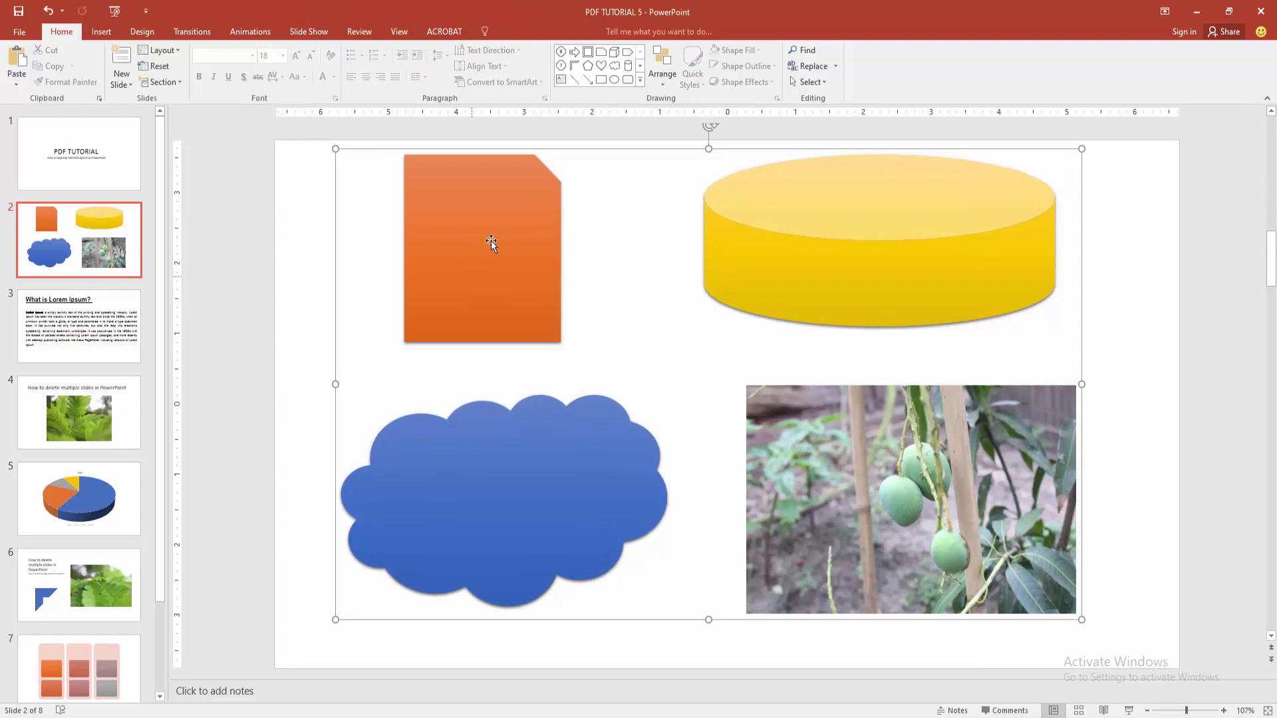
pyautogui.moveTo(492, 241); pyautogui.dragTo(492, 251)
pyautogui.hotkey('ctrl', 'g')
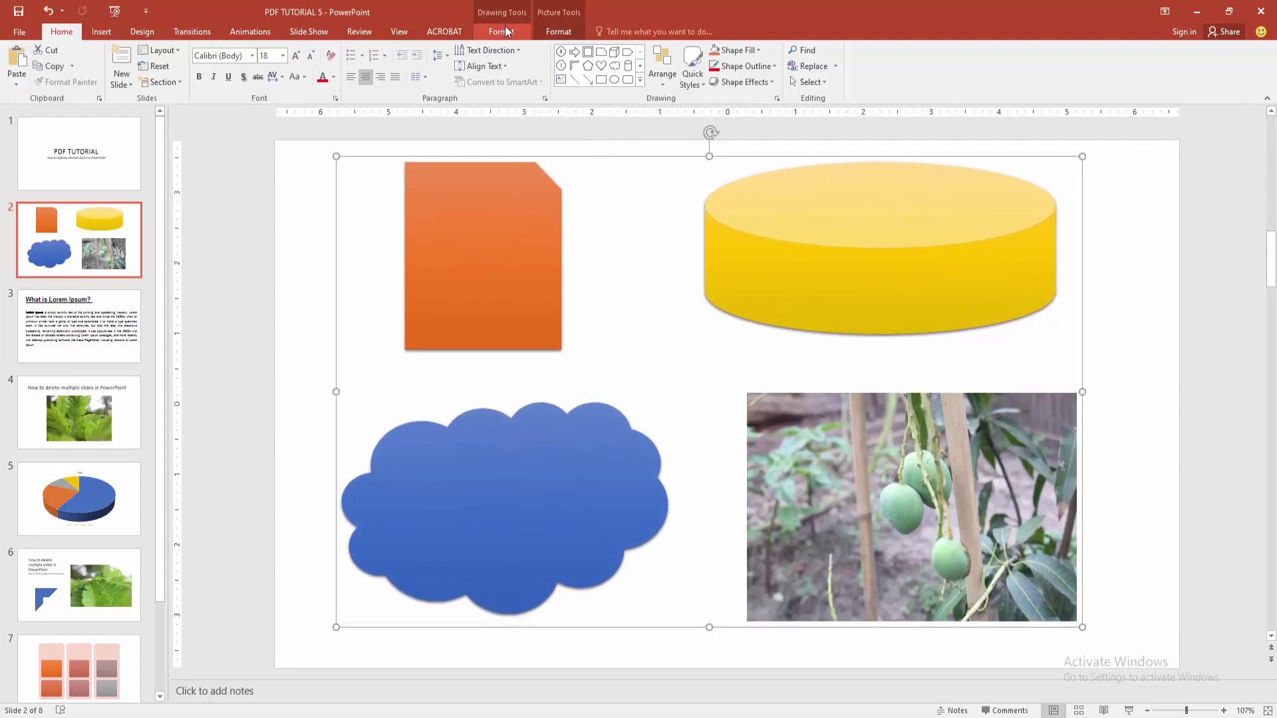
# Ungroup the selection into four separate objects via Drawing Tools Format > Group > Ungroup.
pyautogui.click(502, 32)
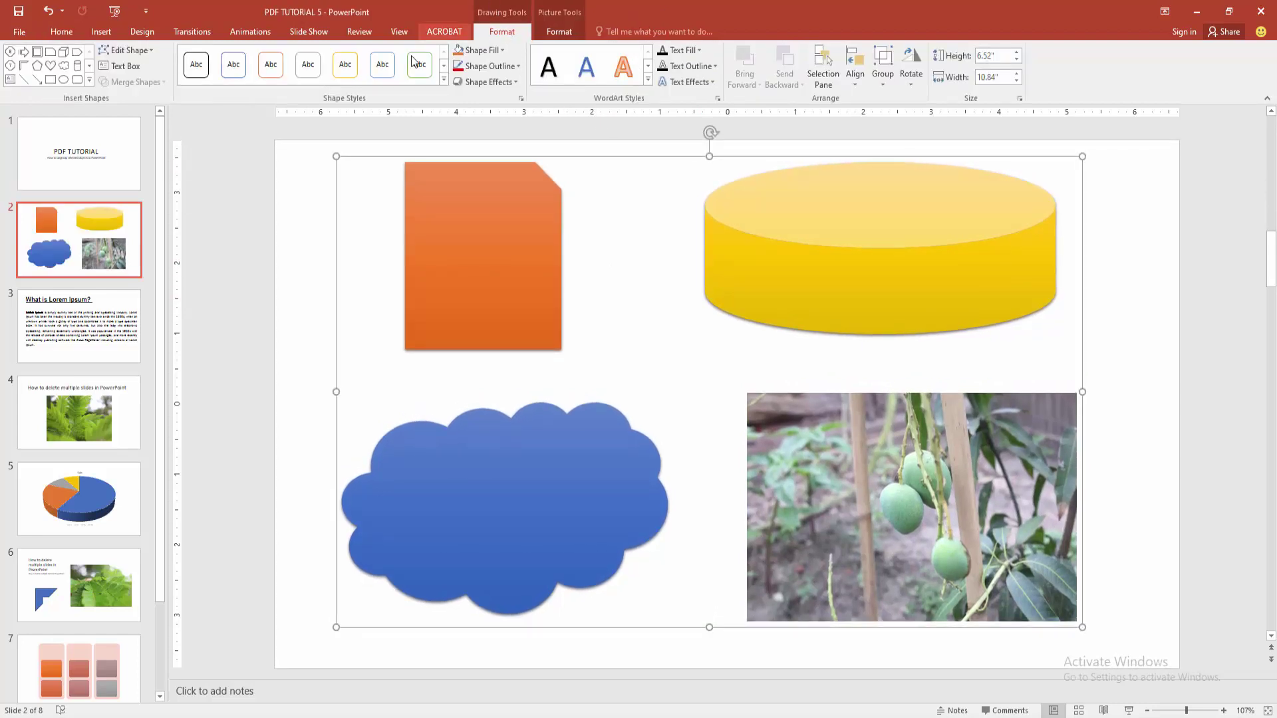
pyautogui.click(884, 78)
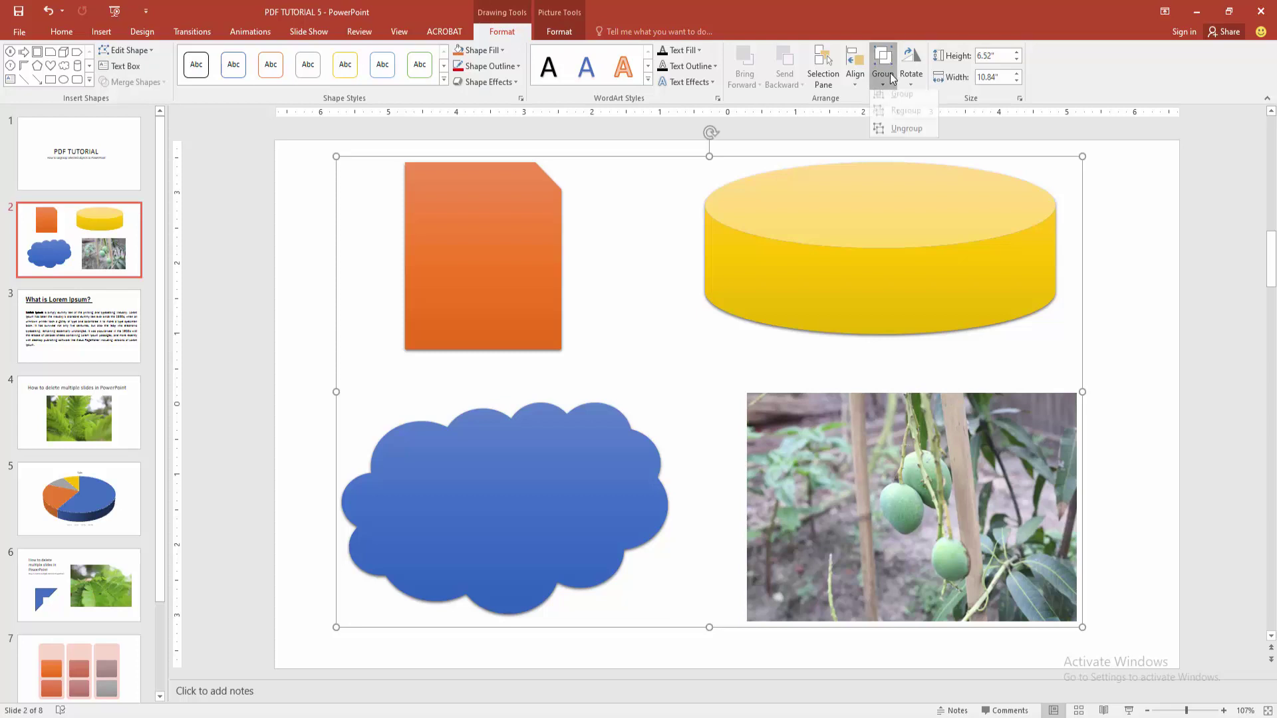
pyautogui.click(898, 134)
# Widen the orange shape by dragging its top-right corner handle outward.
pyautogui.click(655, 200)
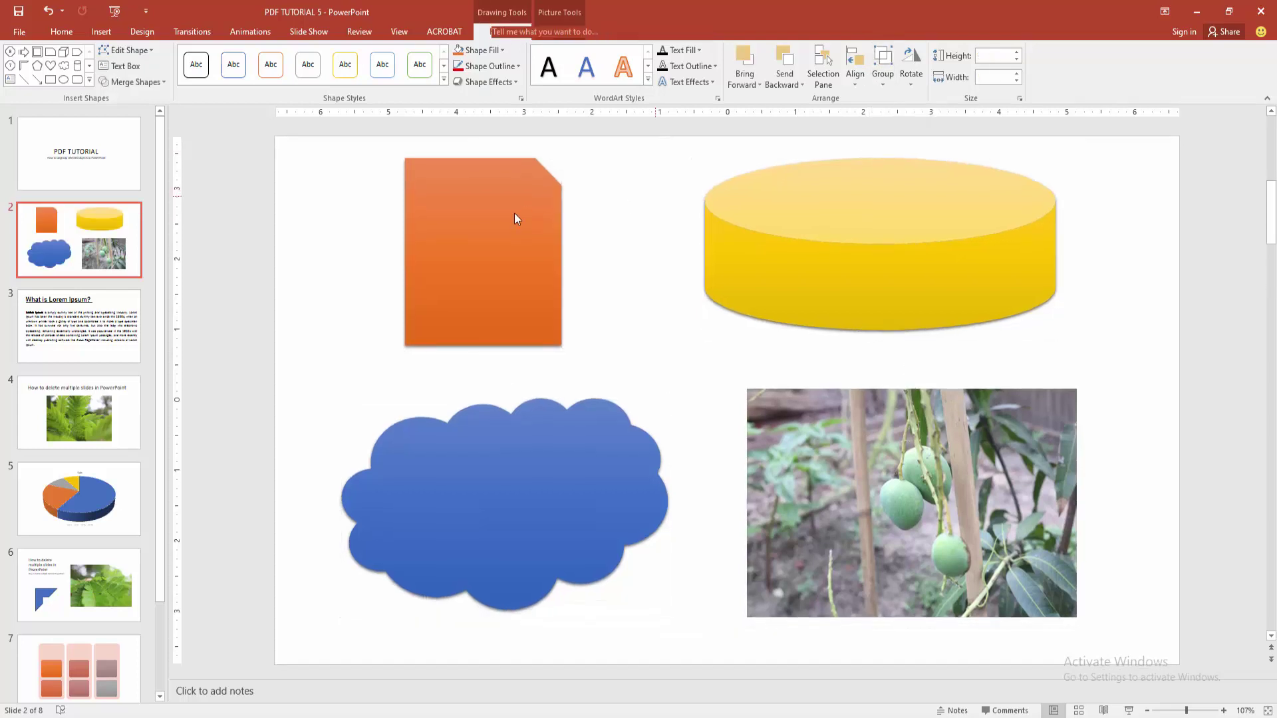
pyautogui.click(493, 232)
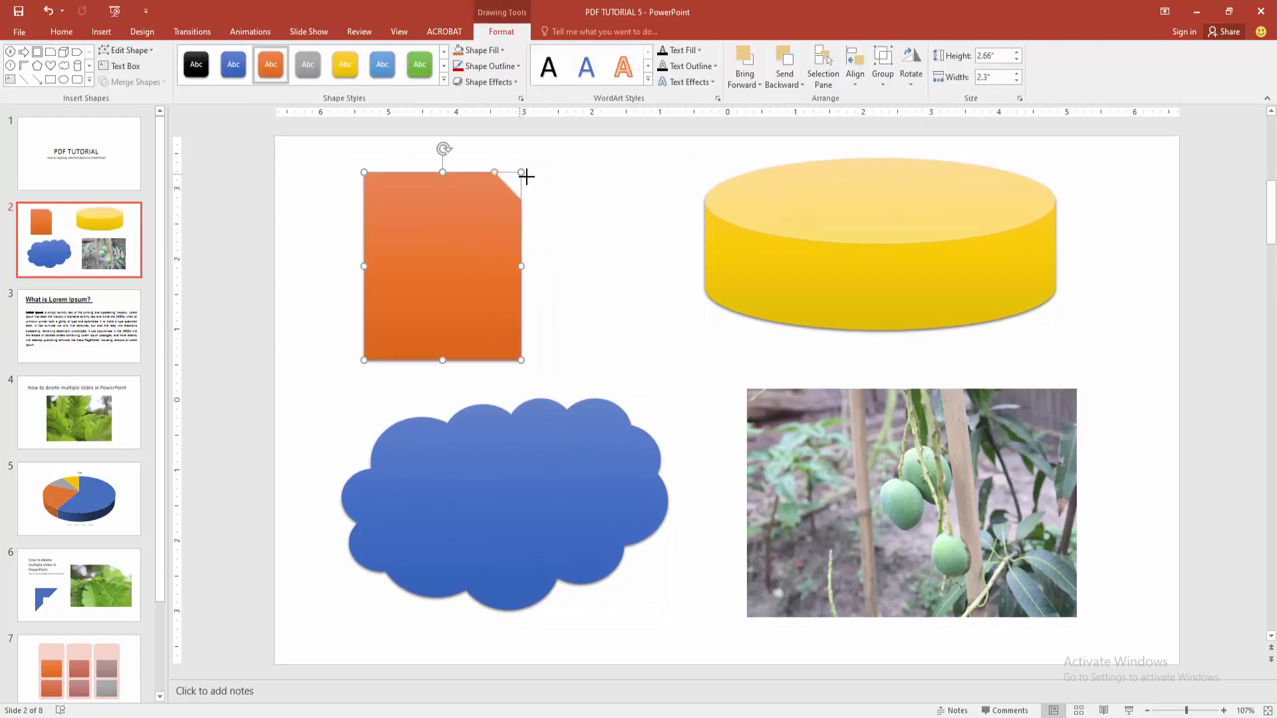
pyautogui.moveTo(561, 160); pyautogui.dragTo(623, 179)
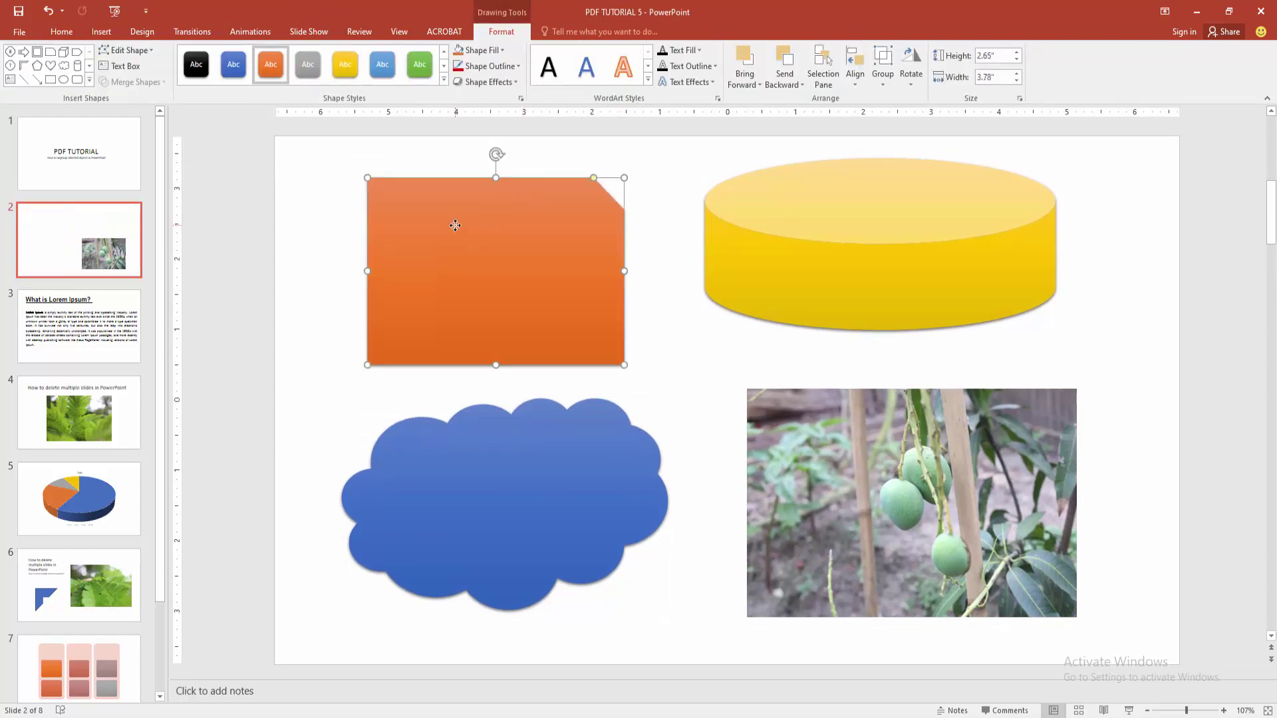
# Make the mango picture slightly smaller by dragging its top-left corner handle inward.
pyautogui.click(818, 512)
pyautogui.moveTo(827, 486); pyautogui.dragTo(819, 486)
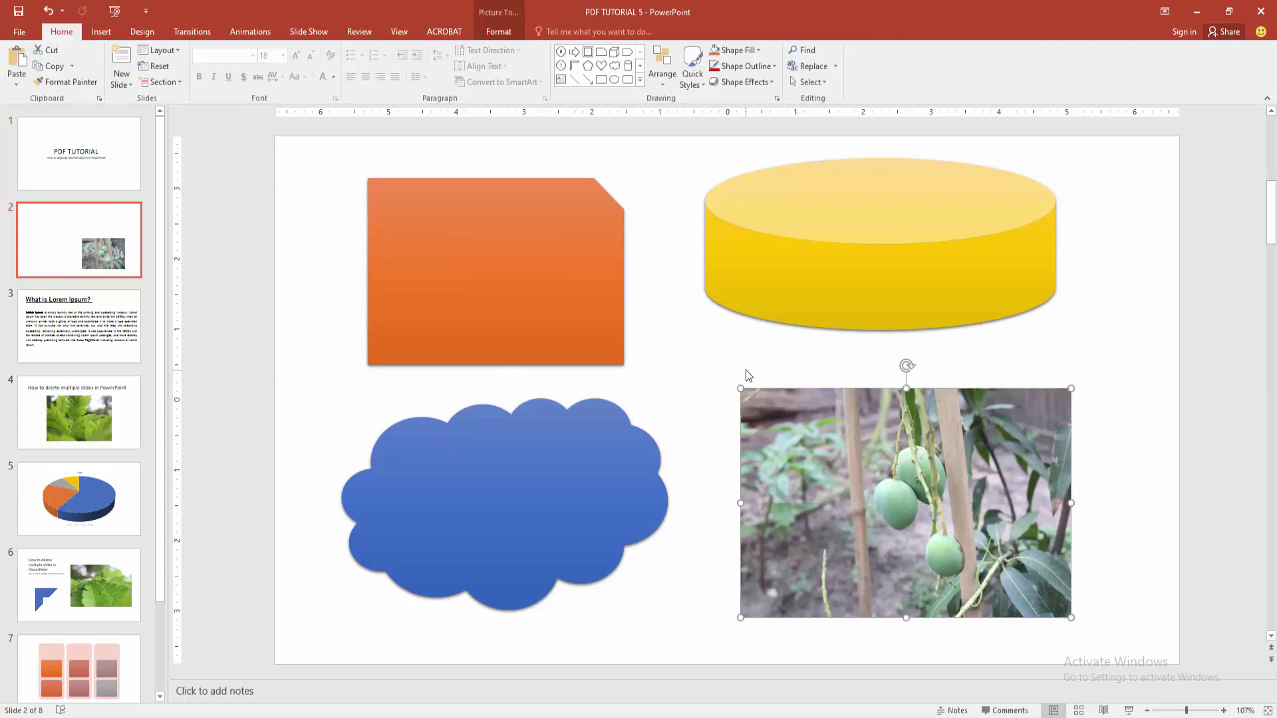
pyautogui.moveTo(740, 388); pyautogui.dragTo(757, 400)
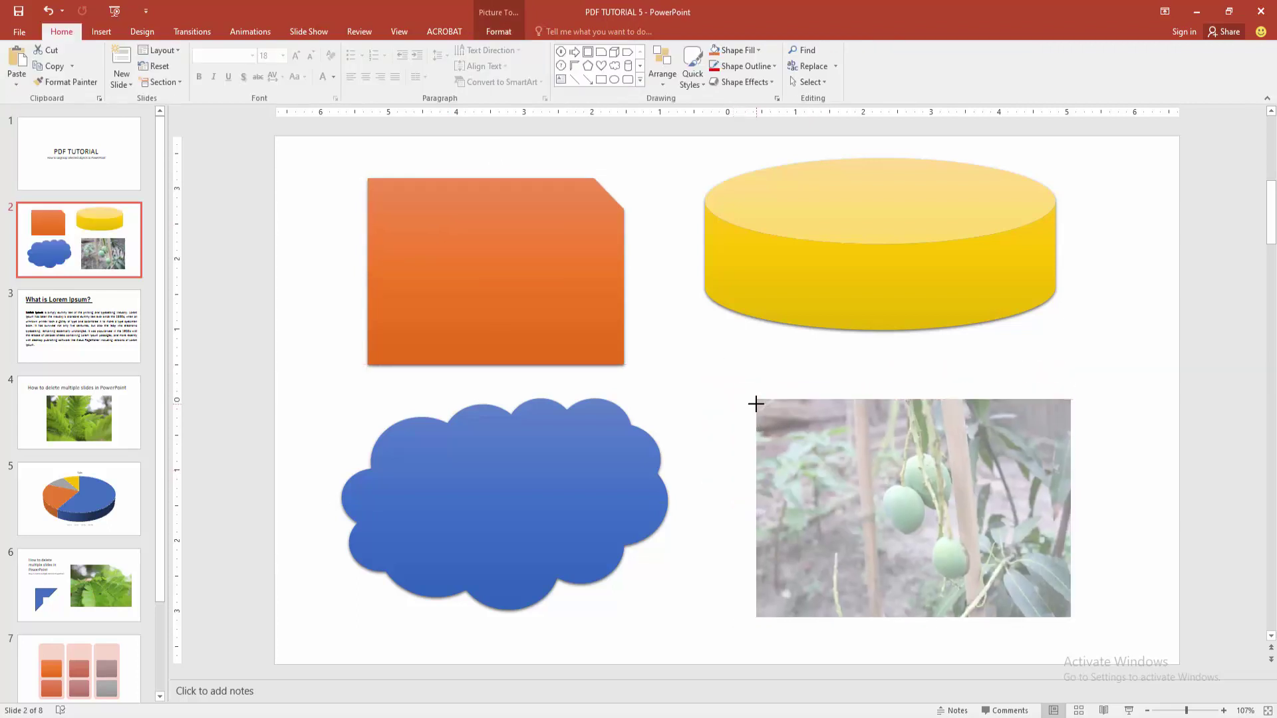
# Recolour the yellow cylinder green using the shape style gallery, then deselect.
pyautogui.click(787, 289)
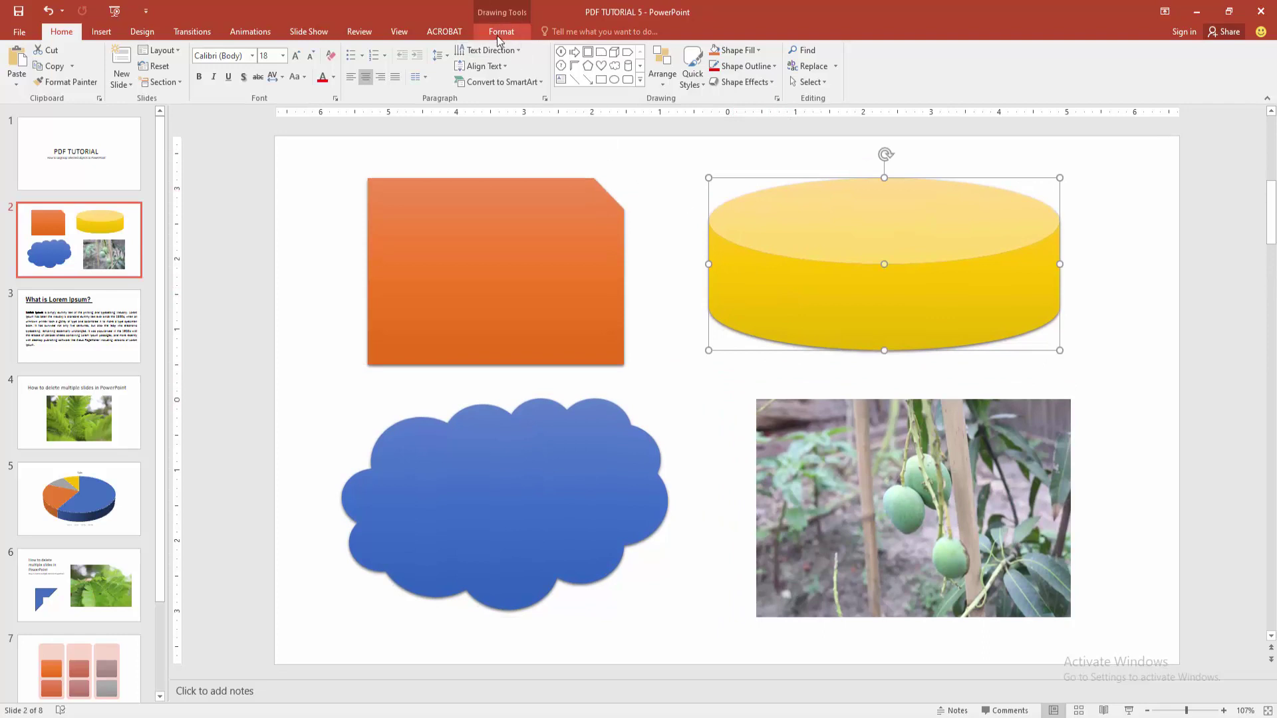
pyautogui.click(501, 31)
pyautogui.click(422, 65)
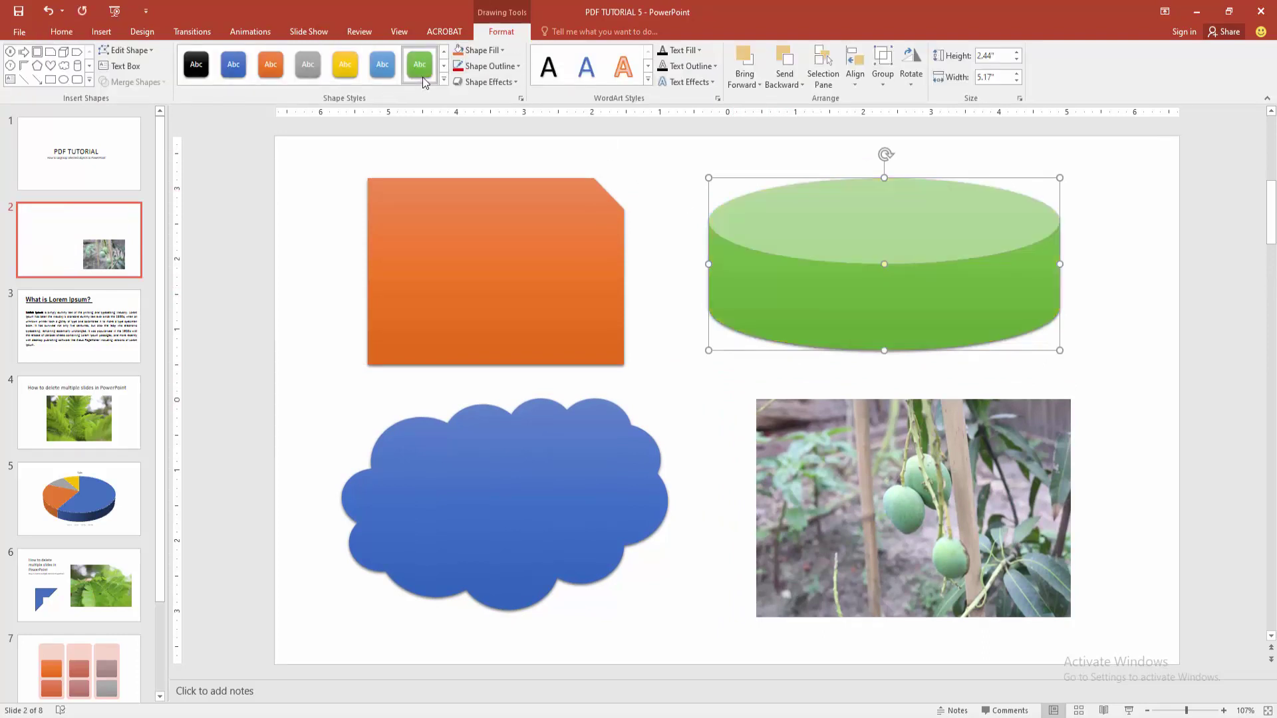
pyautogui.moveTo(414, 274); pyautogui.dragTo(410, 268)
pyautogui.click(280, 286)
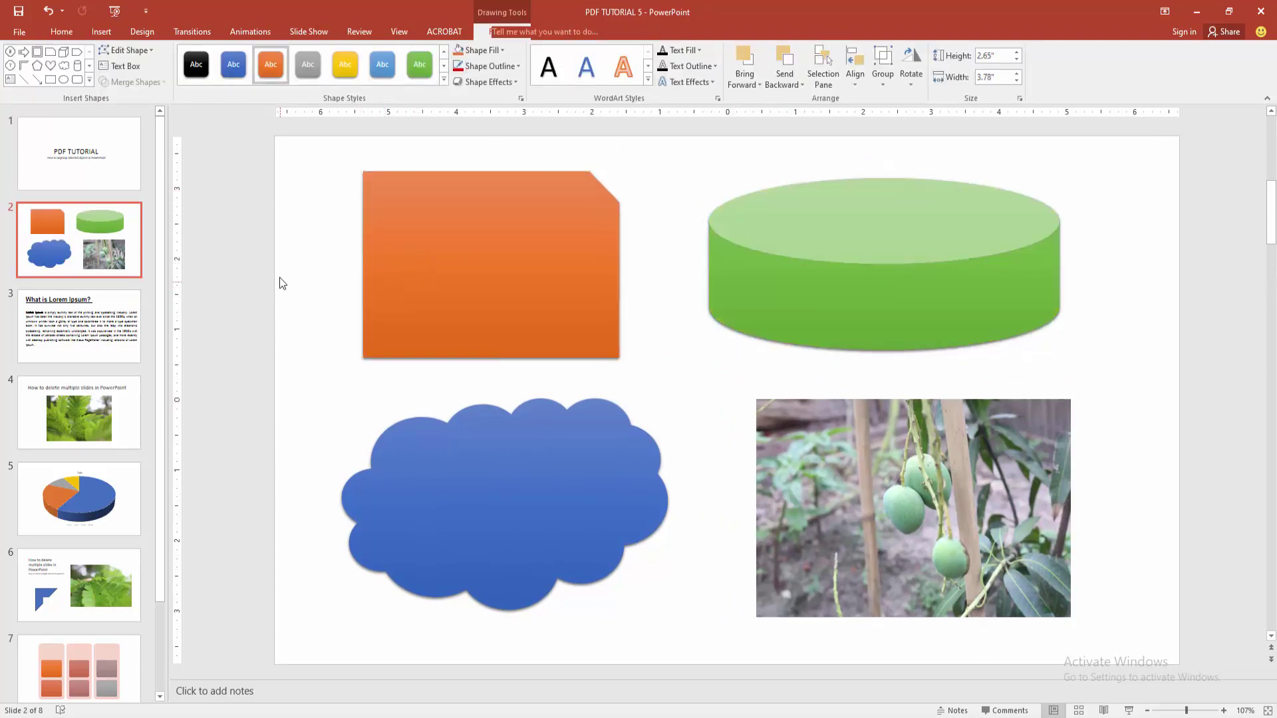